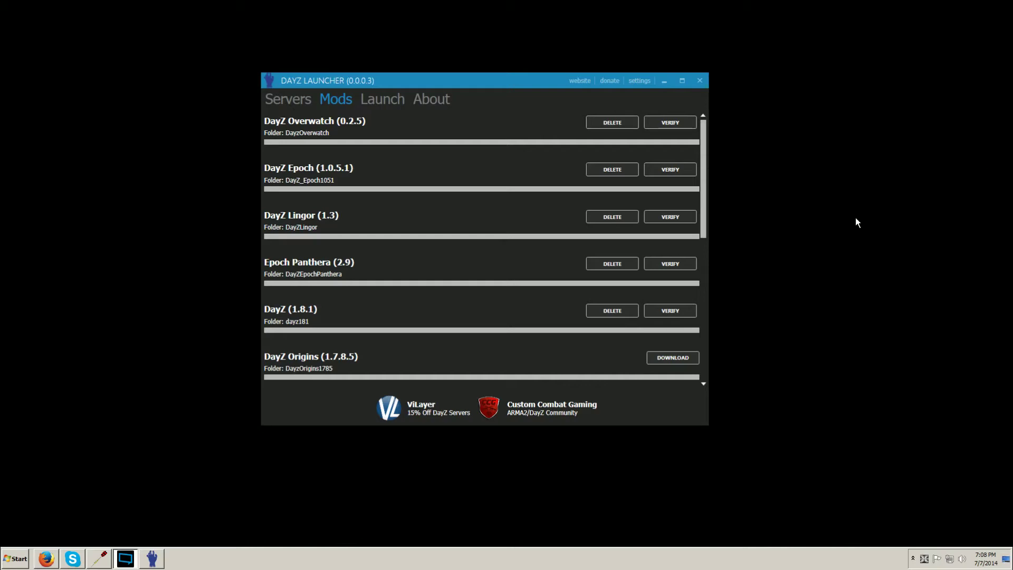
- Nudge the launcher window, view the server list with players, slots and ping, then open settings
left_click_drag(426, 78, 415, 61)
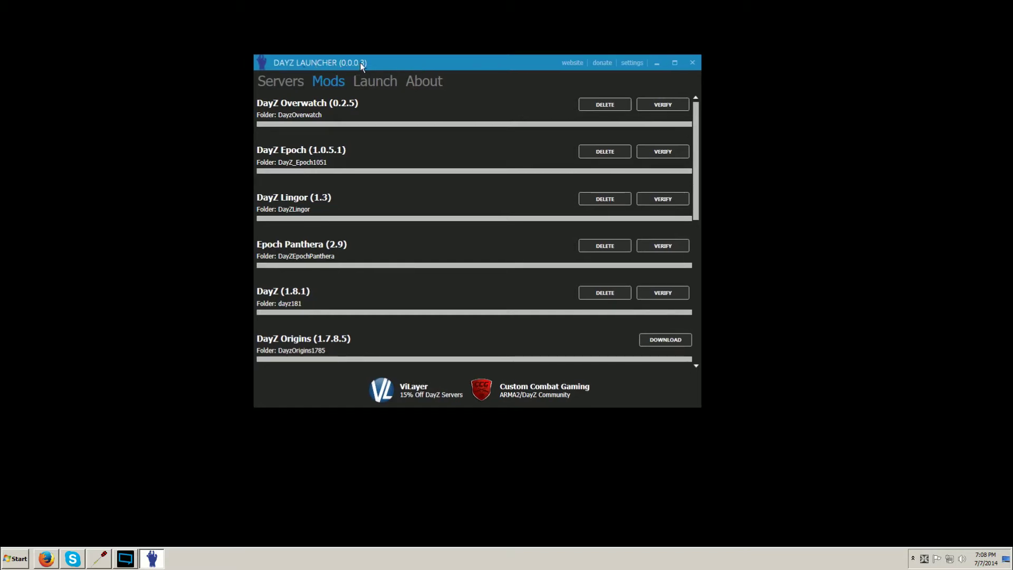
left_click(281, 82)
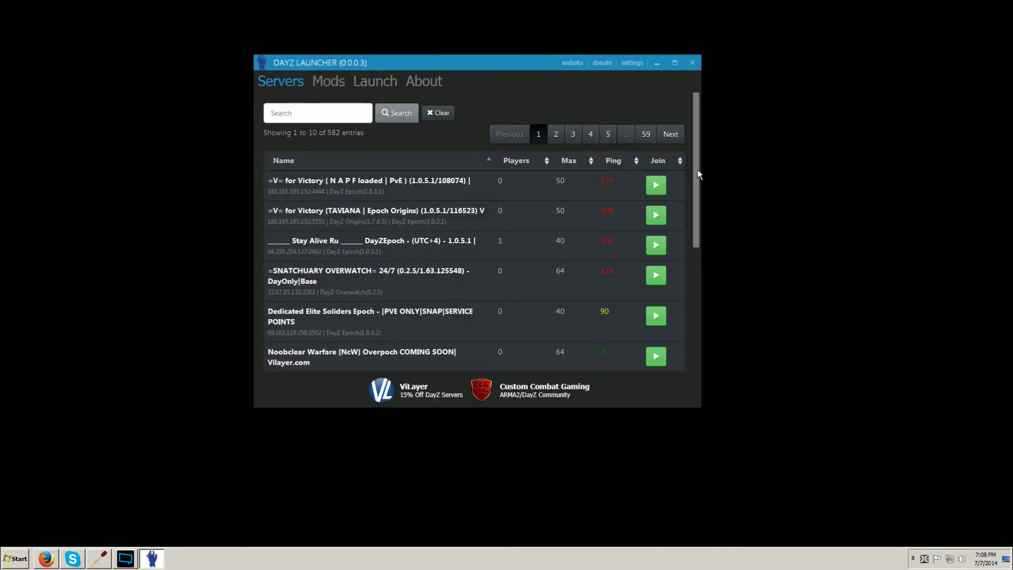
mouse_move(696, 175)
left_mouse_down()
mouse_move(701, 214)
mouse_move(701, 168)
left_mouse_up()
left_click(631, 63)
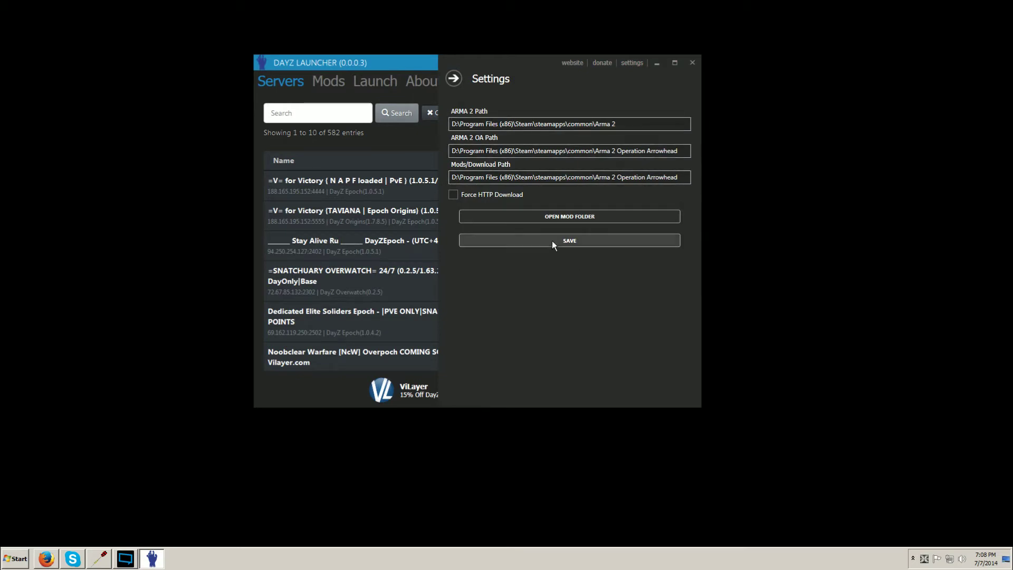
- Check the ARMA 2, ARMA 2 OA and mod download paths, then leave settings for the Mods list
left_click(453, 79)
- Show the Mods list: Taviana installed, Namalsk and older Epoch available to download
left_click(329, 82)
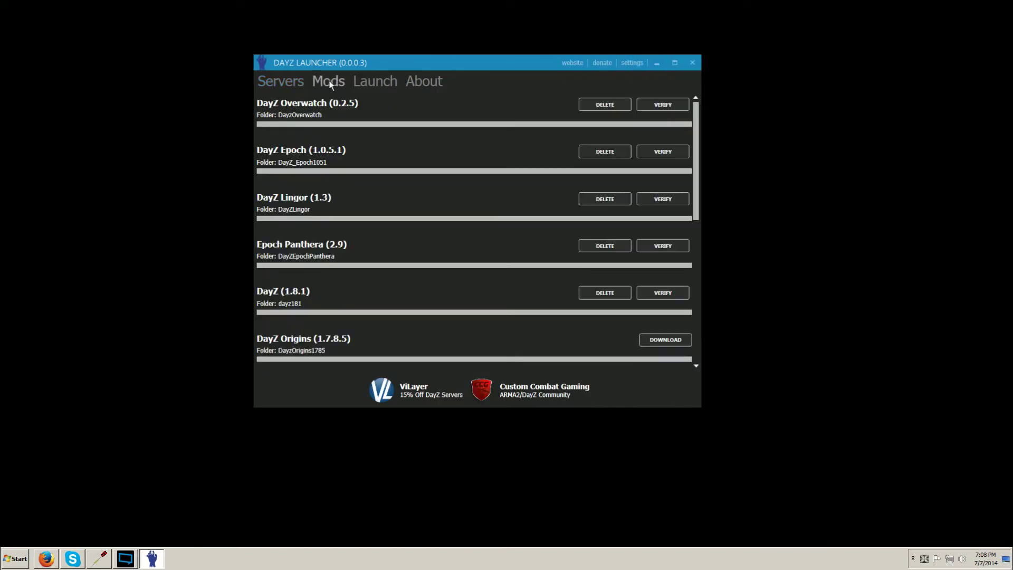
mouse_move(695, 119)
left_mouse_down()
mouse_move(709, 229)
mouse_move(696, 119)
left_mouse_up()
mouse_move(696, 119)
left_mouse_down()
mouse_move(695, 238)
mouse_move(702, 112)
left_mouse_up()
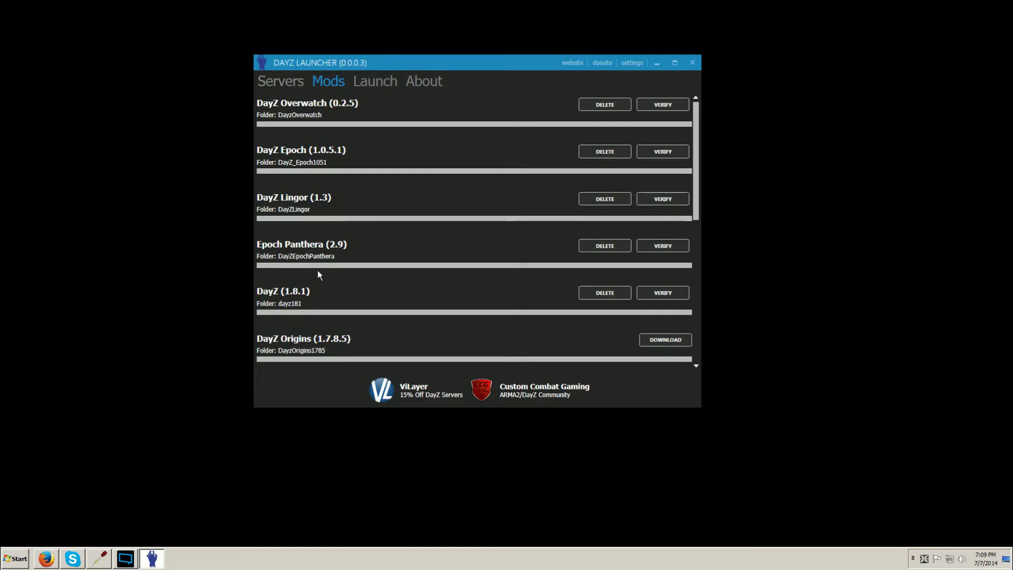
- In Advanced launch options, remove DayZ (1.8.1) and enable DayZ Overwatch and DayZ Epoch
left_click(371, 81)
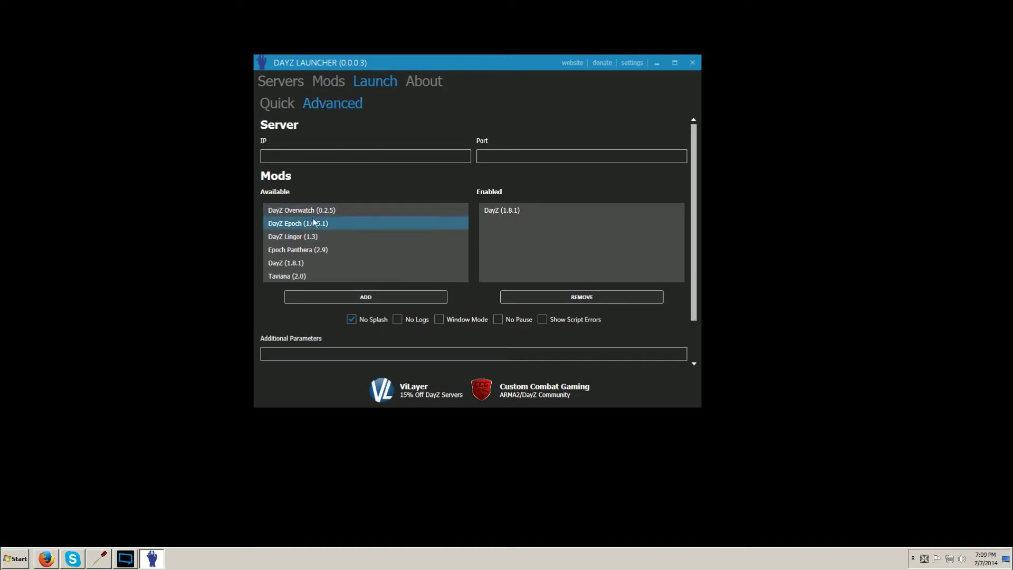
left_click(491, 212)
left_click(562, 298)
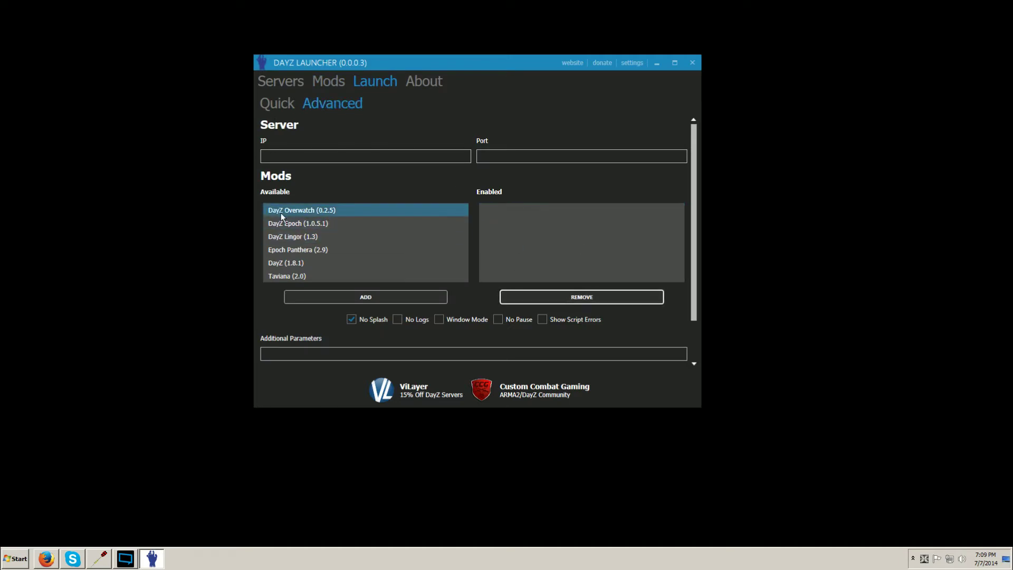
left_click(283, 214)
left_click(364, 297)
left_click(313, 224)
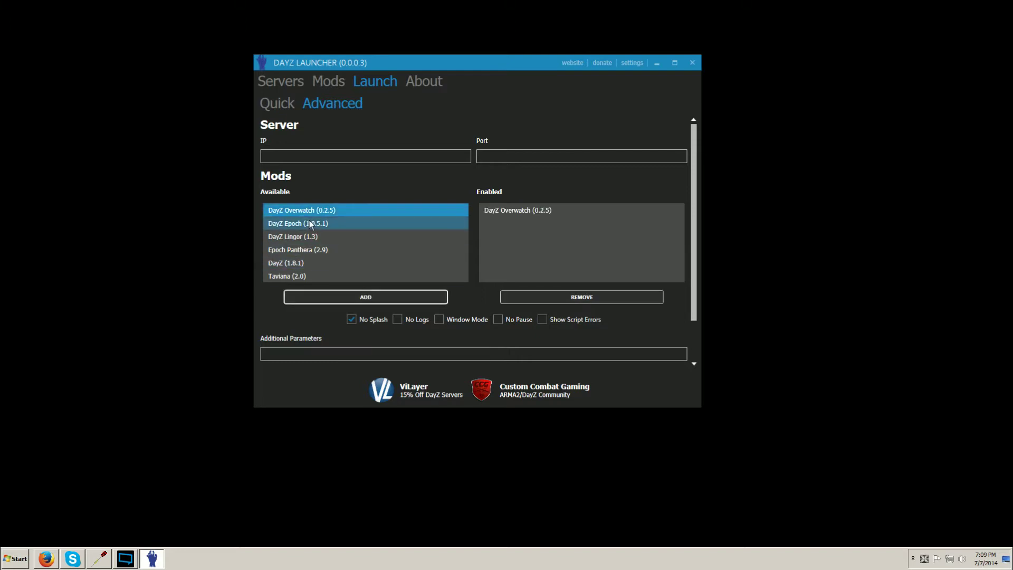
left_click(364, 297)
left_click(513, 211)
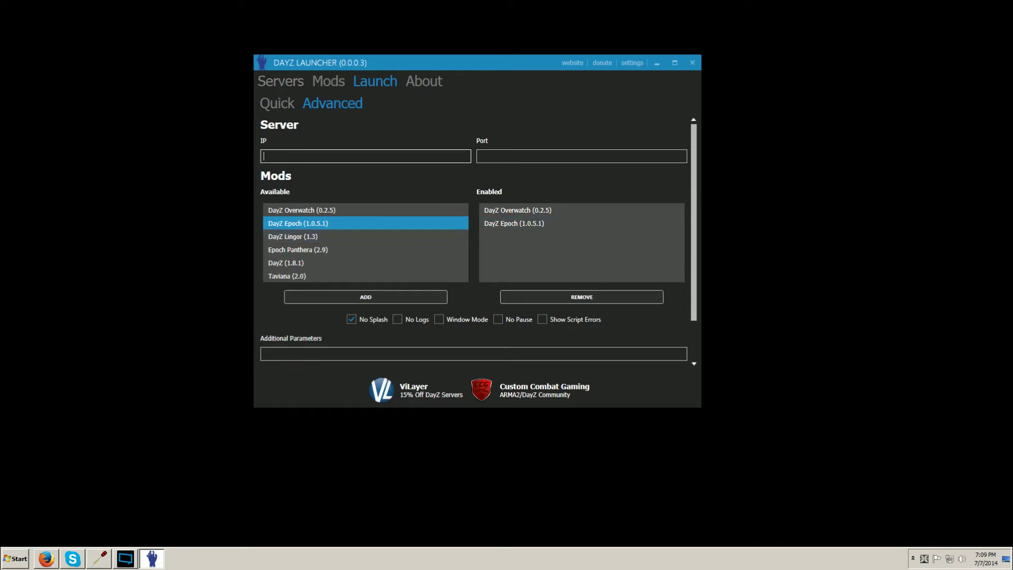
scroll(623, 202, "down", 1)
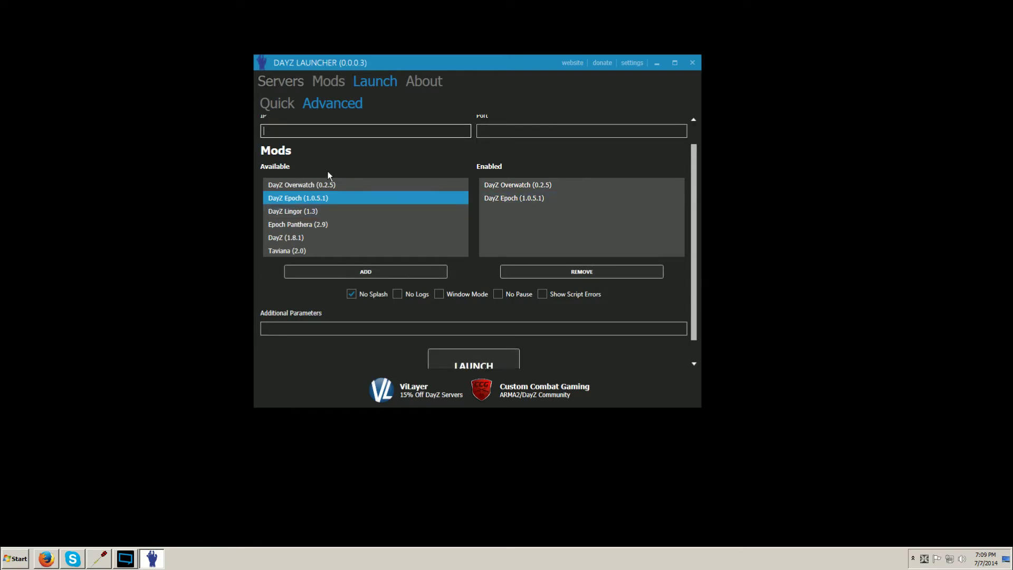
scroll(328, 175, "up", 1)
- Clear the partly typed server search and return to the Advanced launch options
left_click(264, 82)
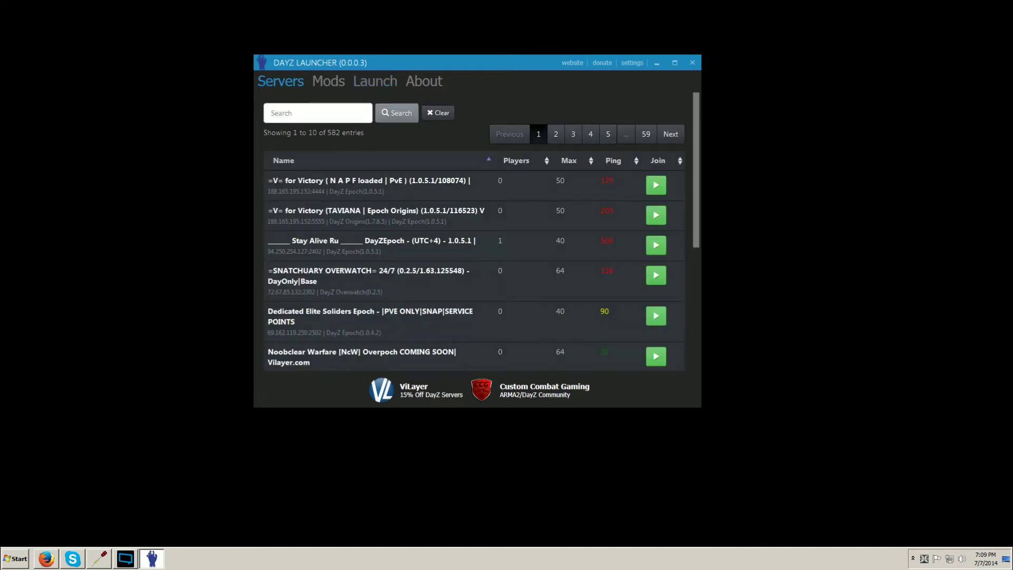
type("No")
key("BackSpace")
key("BackSpace")
left_click(368, 79)
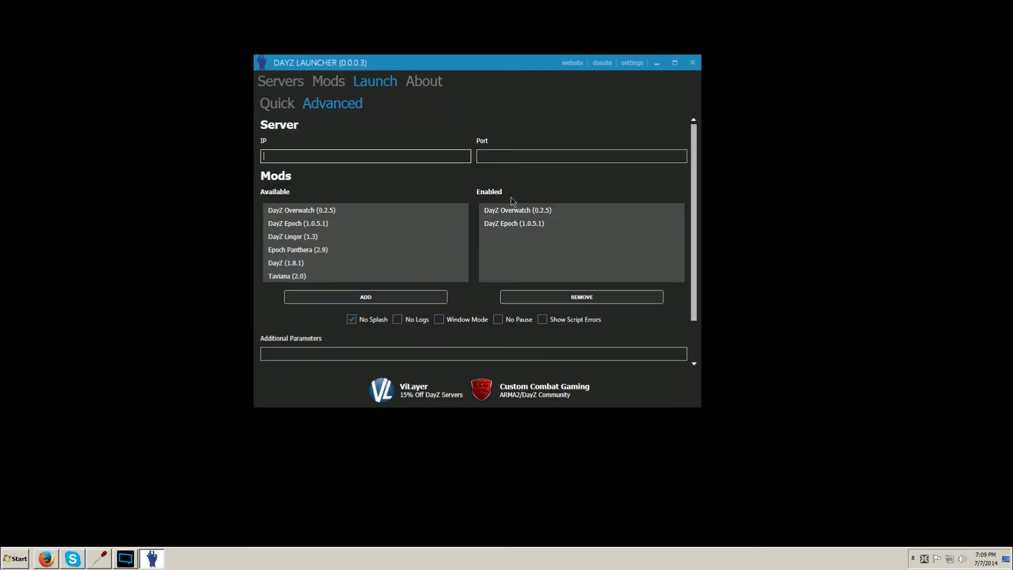
- Remove DayZ Overwatch and DayZ Epoch from the enabled mods and enable DayZ (1.8.1)
left_click(515, 209)
left_click(565, 302)
left_click(510, 211)
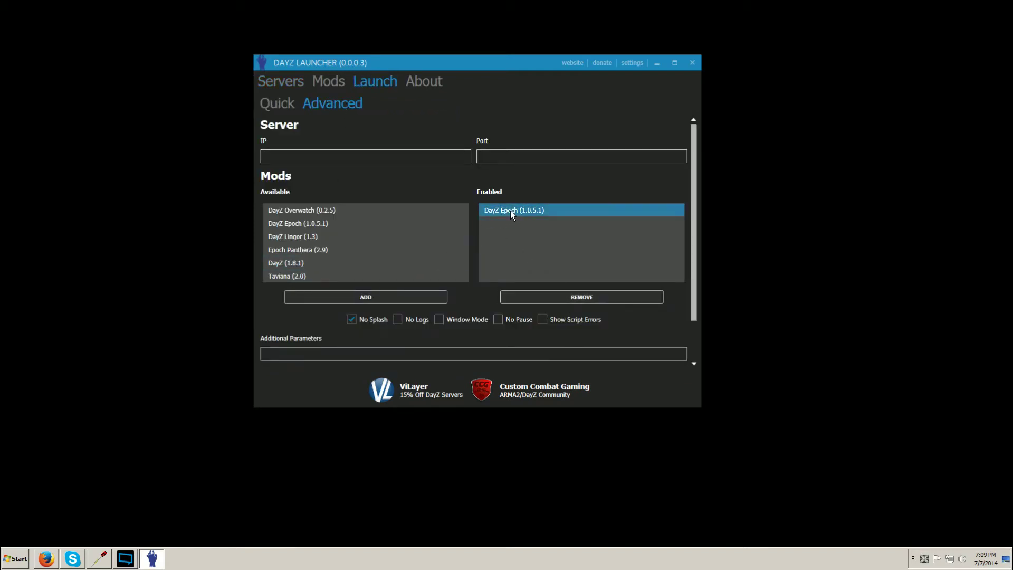
left_click(576, 300)
left_click(289, 264)
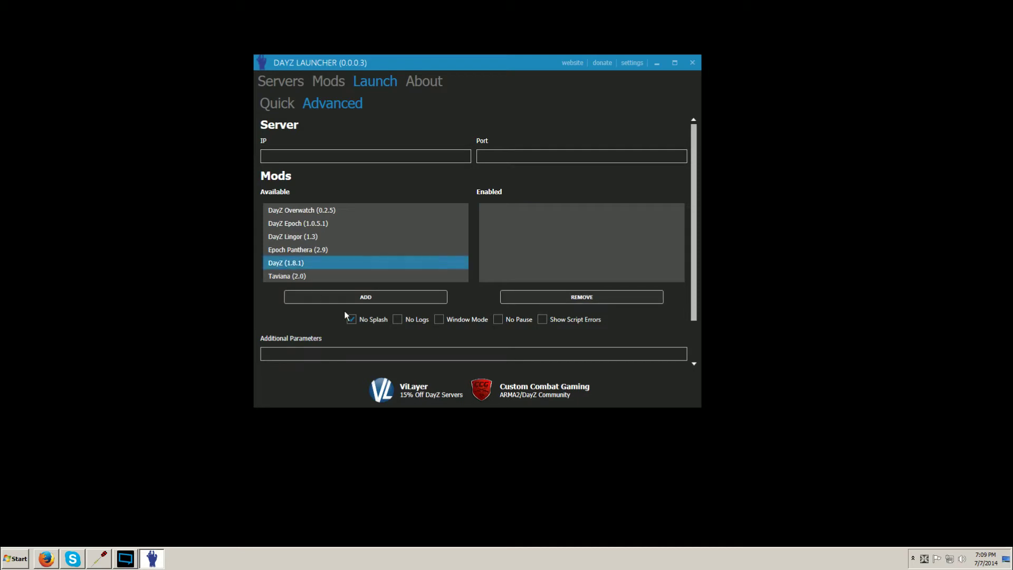
left_click(365, 297)
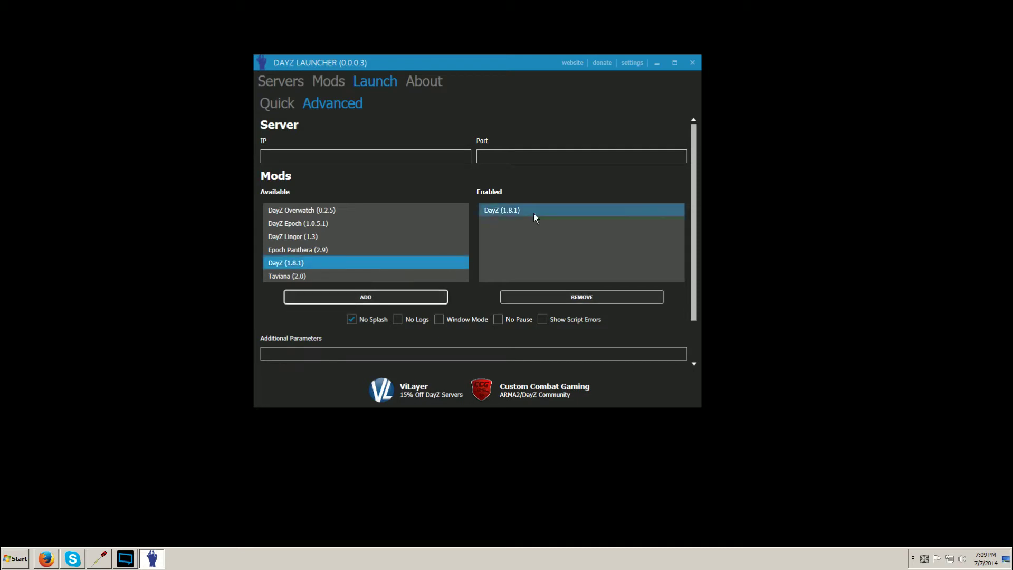
- Search the server list for 'NcW', narrowing it to four Noobclear Warfare servers
left_click(280, 80)
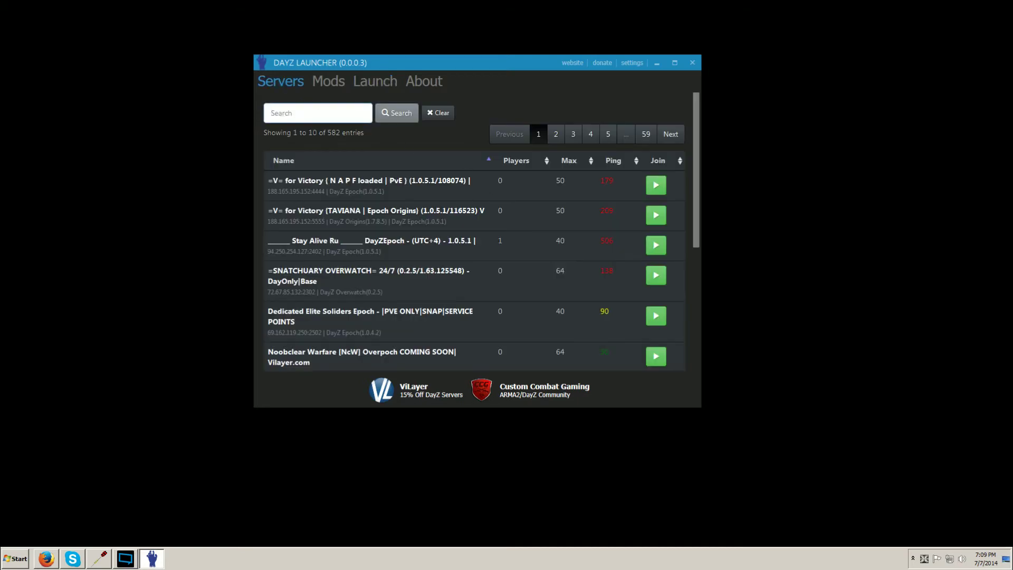
type("Noobcl")
type("ear Warfare")
left_click(396, 112)
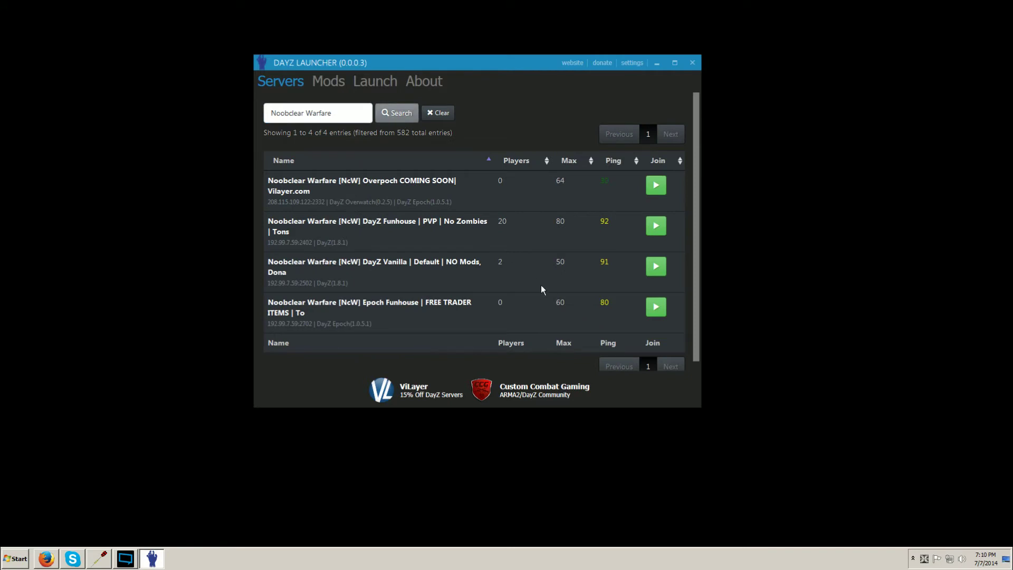
key("ctrl+a")
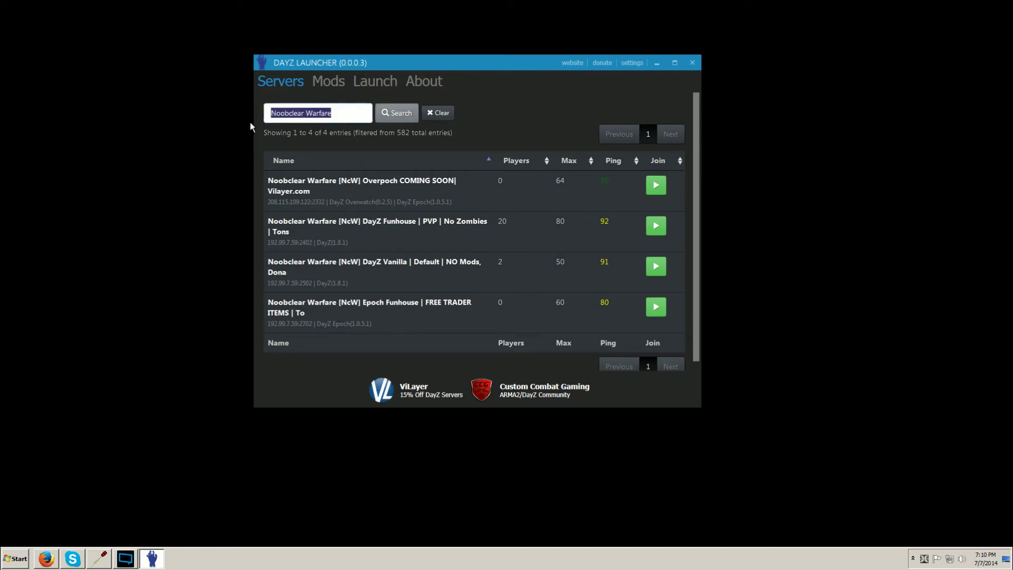
key("BackSpace")
type("Ncw")
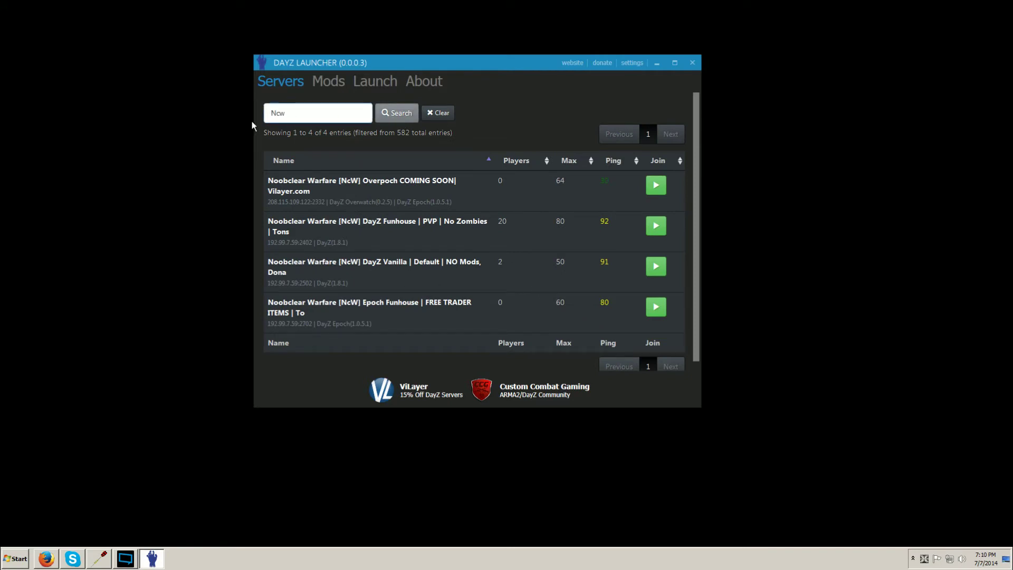
key("BackSpace")
type("W")
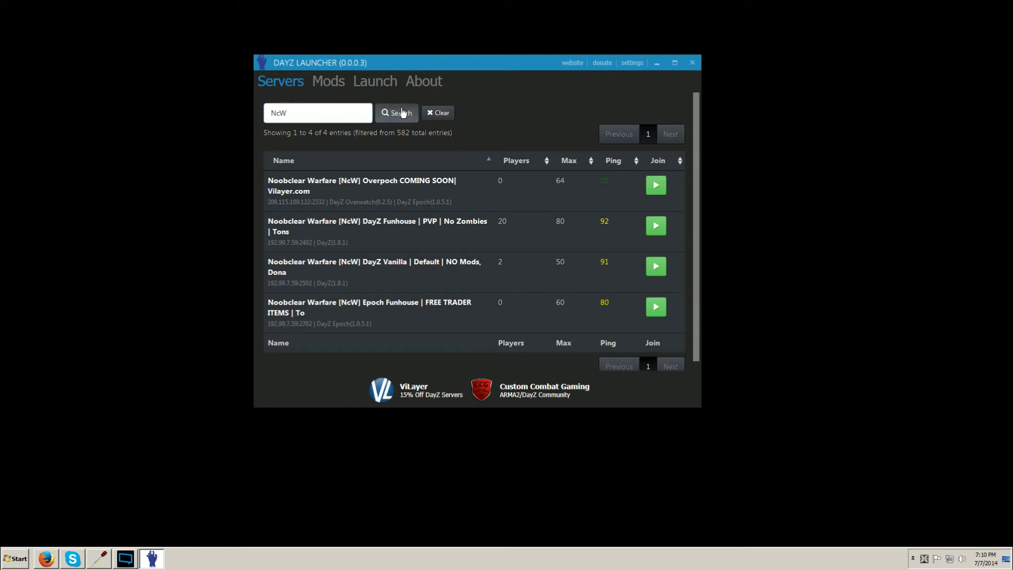
left_click(399, 112)
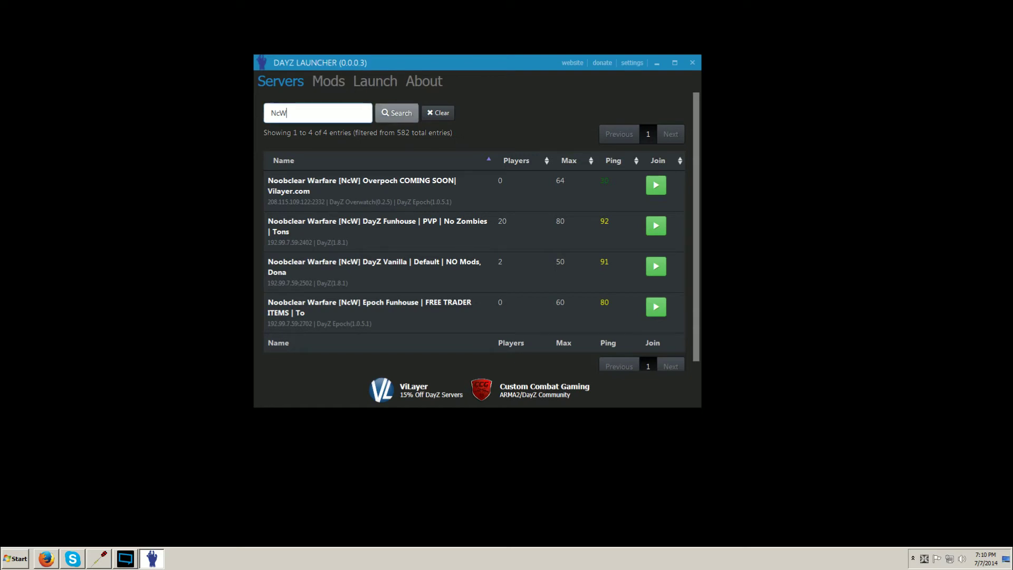
- Re-run the NcW filter, then erase the search text and clear it to show all 582 servers
left_click(438, 113)
type("Ncxw")
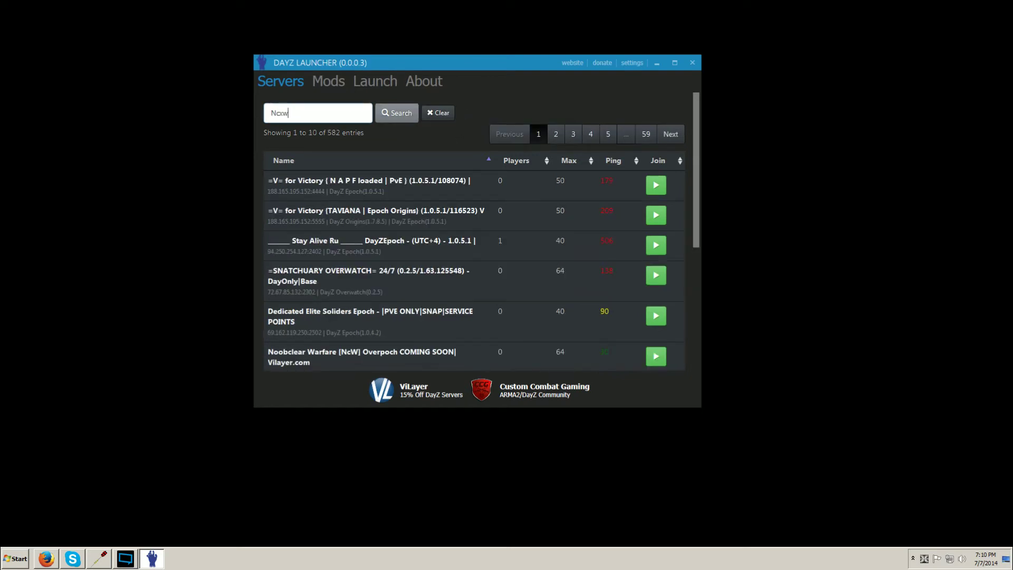
left_click(400, 112)
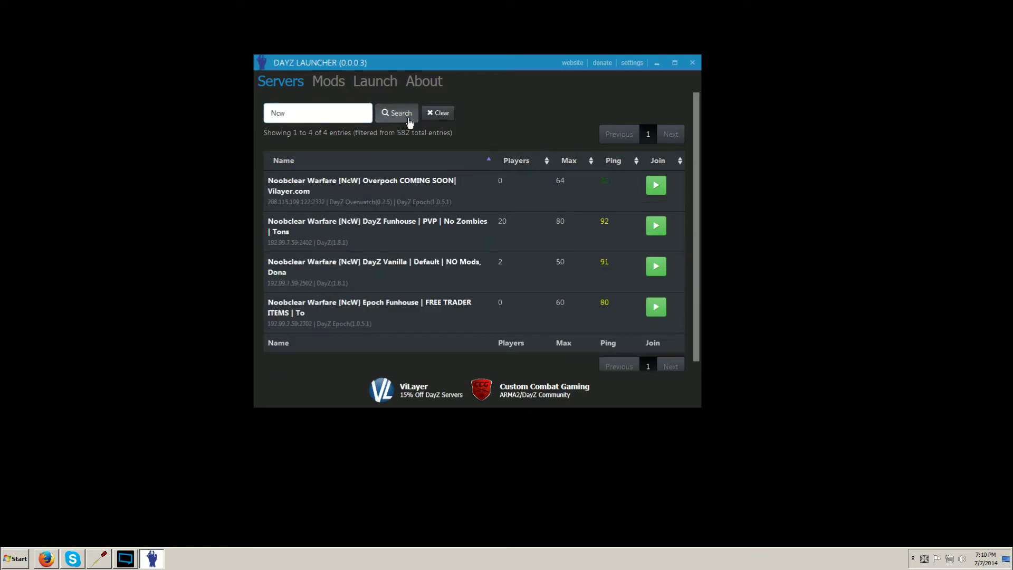
left_click(317, 112)
key("BackSpace")
key("BackSpace")
key("BackSpace")
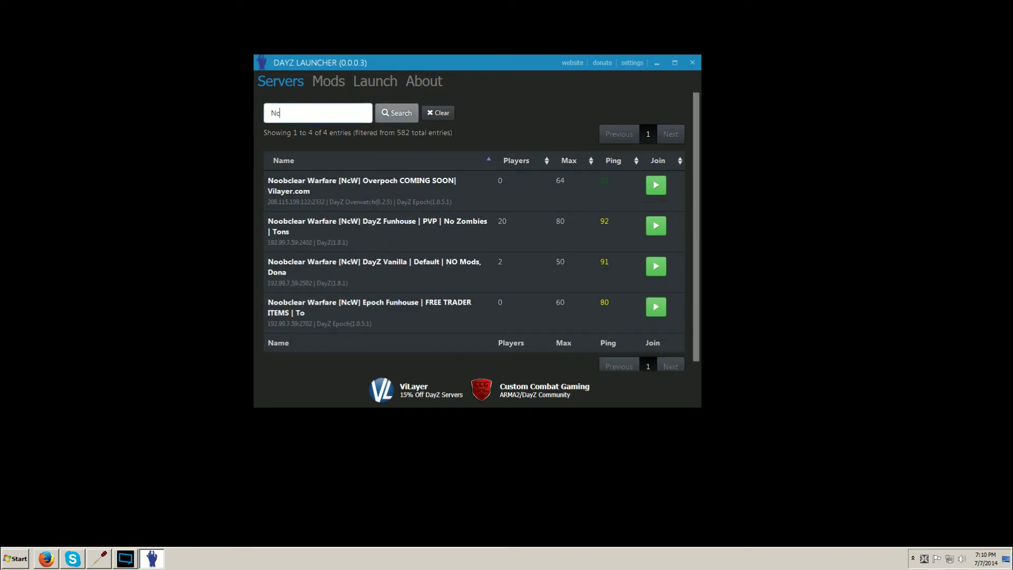
left_click(437, 113)
scroll(555, 238, "down", 5)
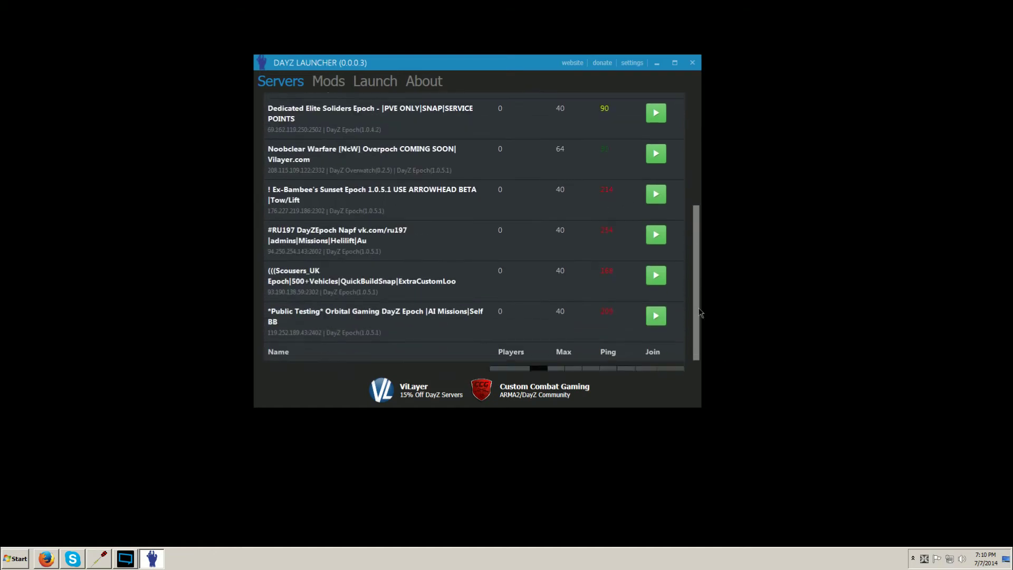
scroll(555, 237, "up", 5)
- Sort servers by player count, most first, and browse pages 2 and 3 before returning to page 1
left_click(516, 160)
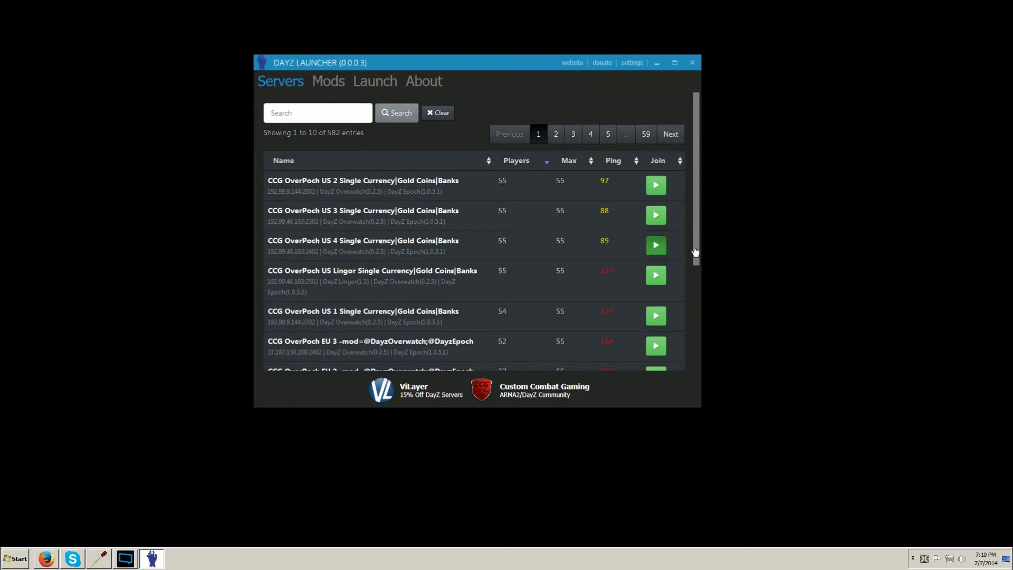
scroll(694, 226, "down", 5)
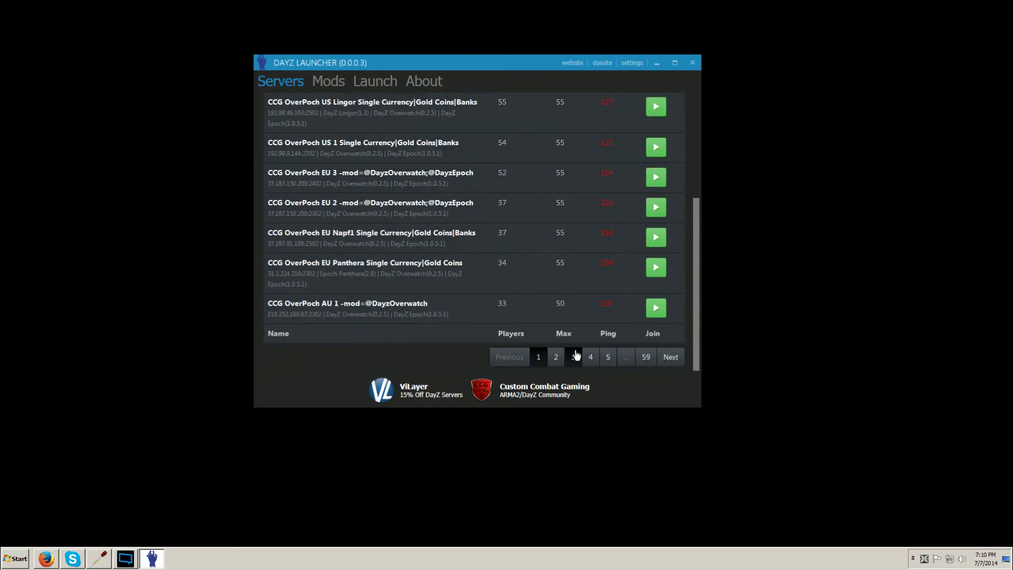
left_click(556, 357)
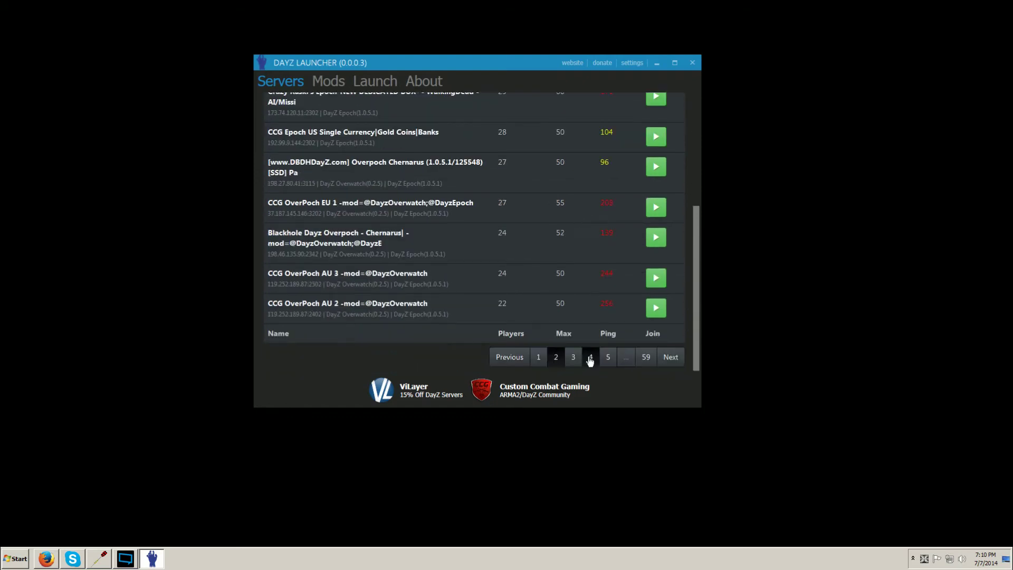
left_click(573, 356)
scroll(522, 179, "up", 5)
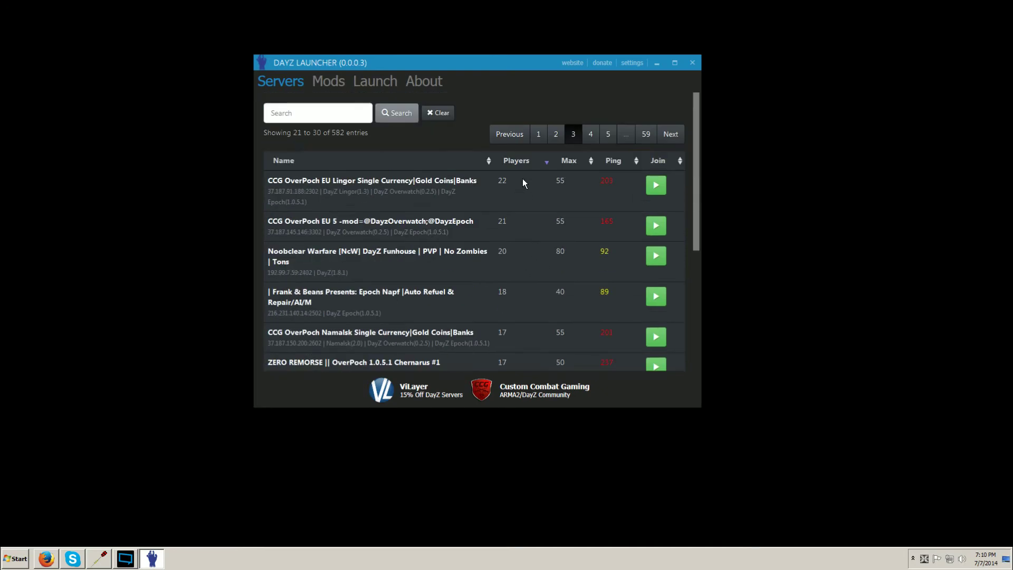
left_click(539, 134)
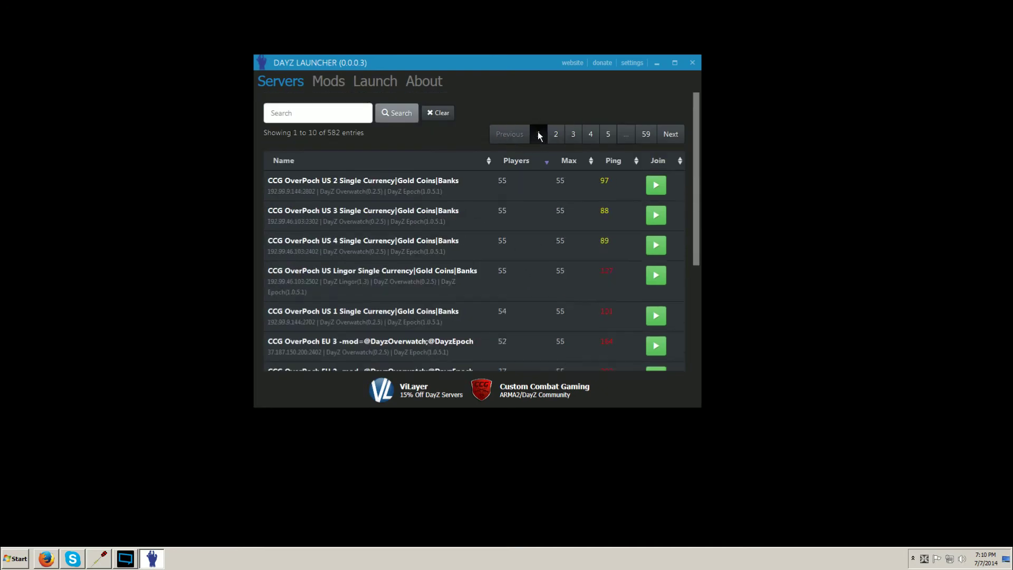
- Search 'Noobclear Warfare' and join the DayZ Funhouse server from the four results
left_click(316, 112)
type("Noobd")
type("clear Warfare")
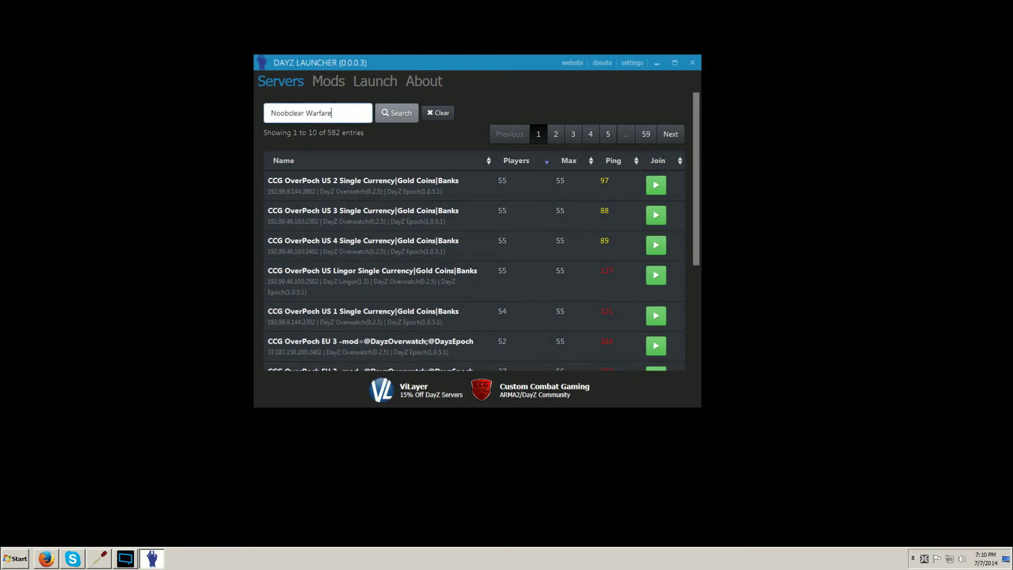
left_click(395, 113)
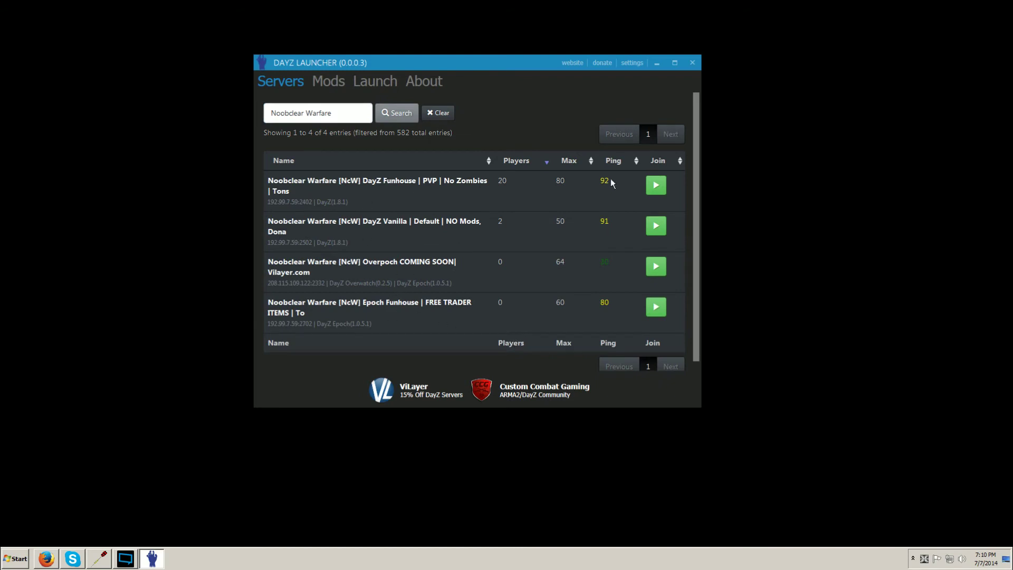
left_click(656, 185)
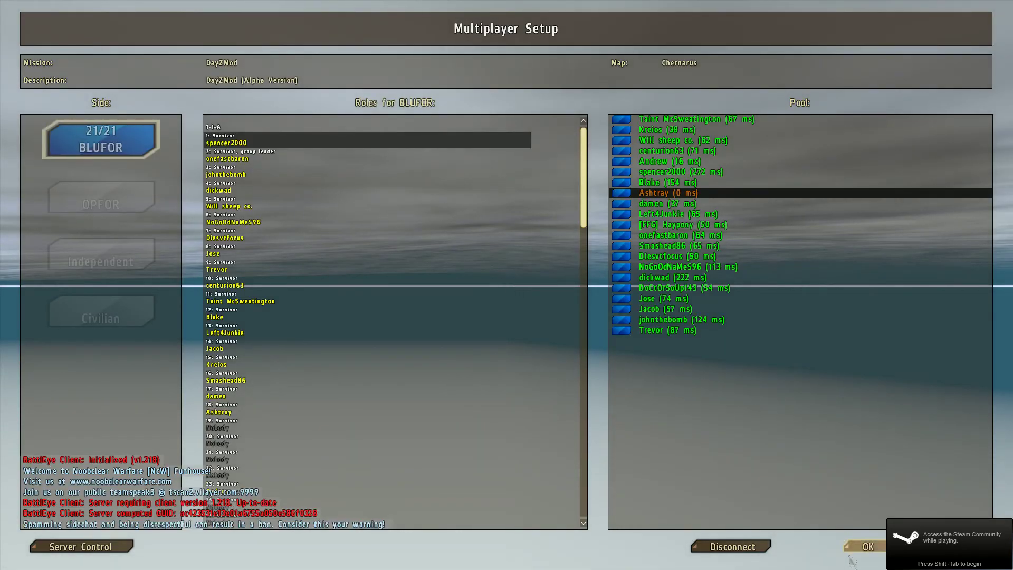
- Spawn into the Funhouse server, then abort the mission and disconnect to the launcher
left_click(862, 546)
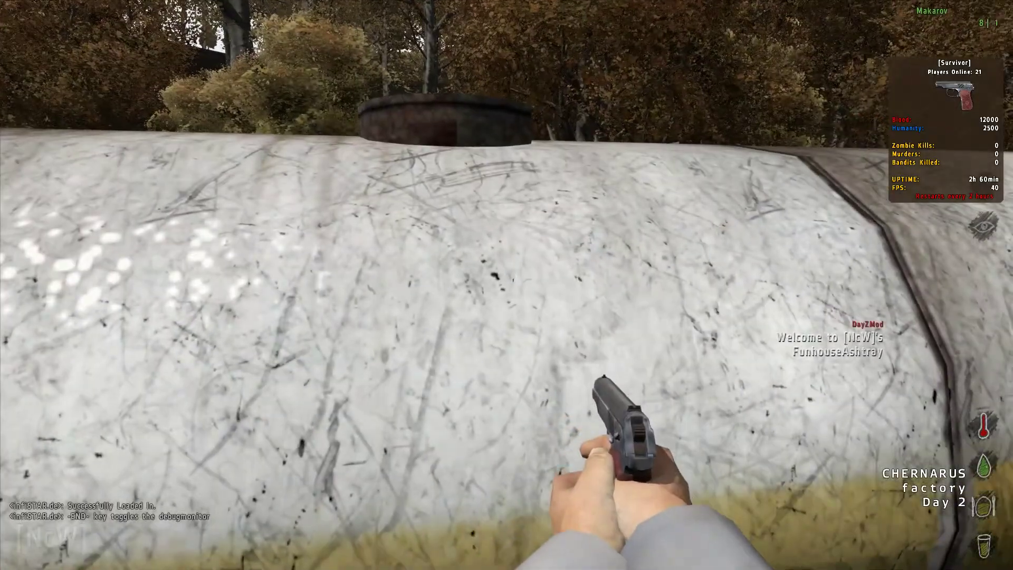
key("Escape")
left_click(368, 359)
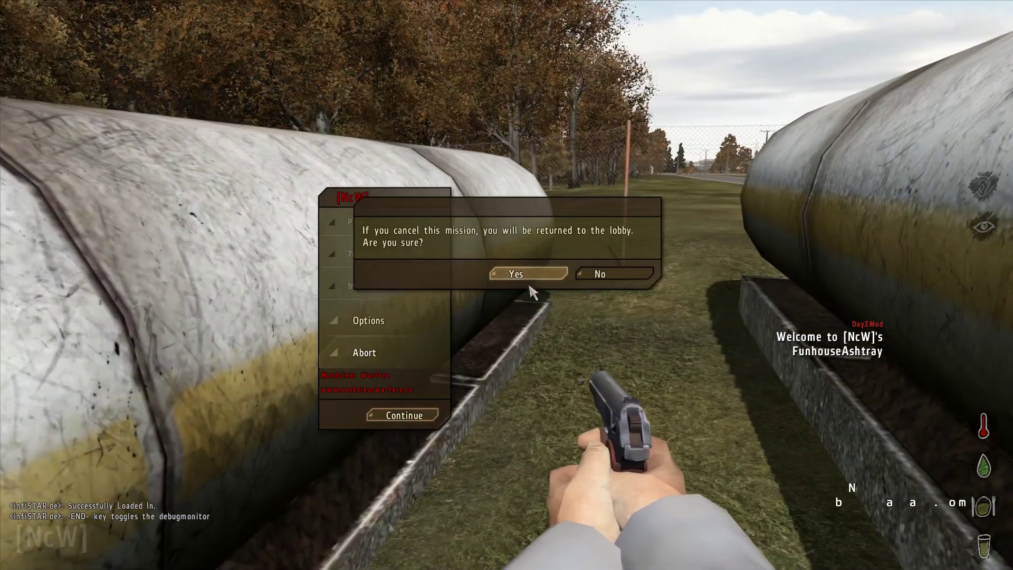
left_click(528, 274)
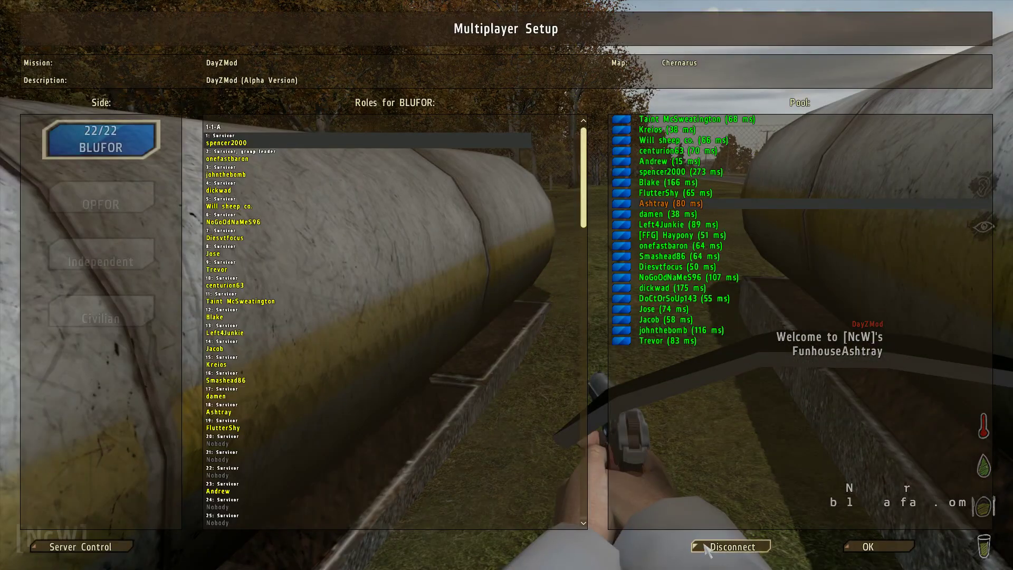
left_click(729, 546)
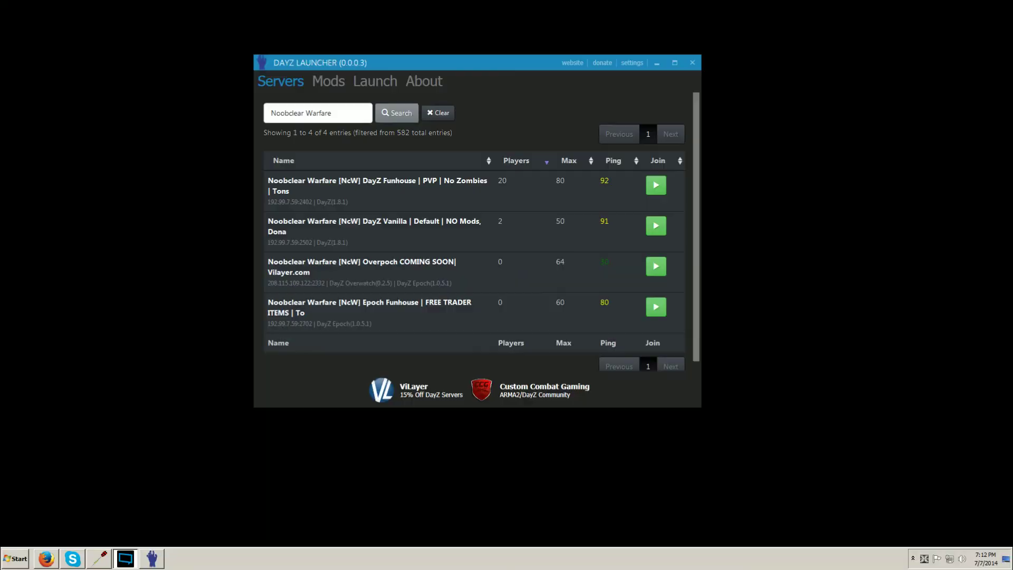
- In Advanced launch options, remove DayZ (1.8.1) from Enabled and add DayZ Epoch (1.0.5.1)
left_click(361, 80)
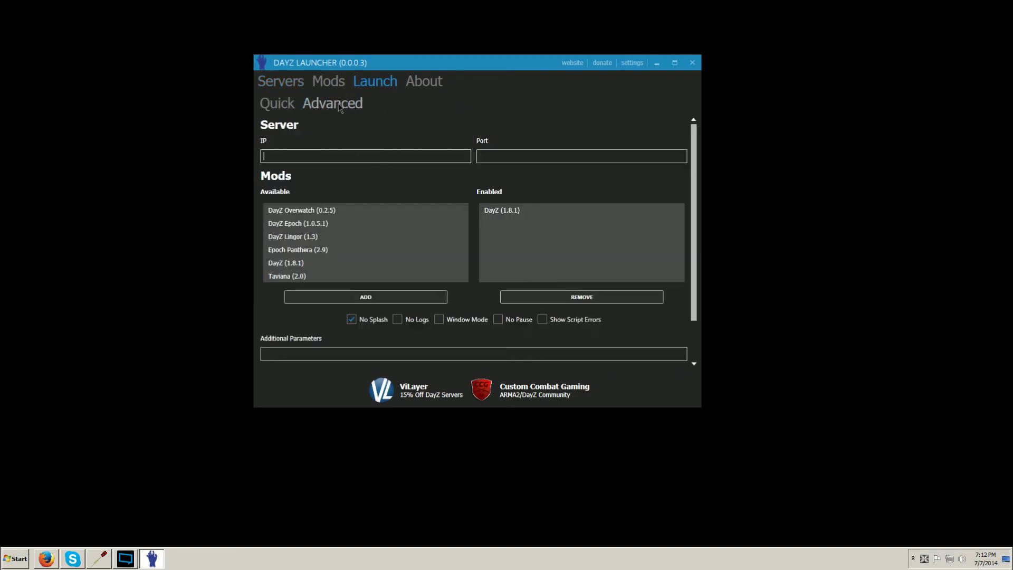
left_click(283, 214)
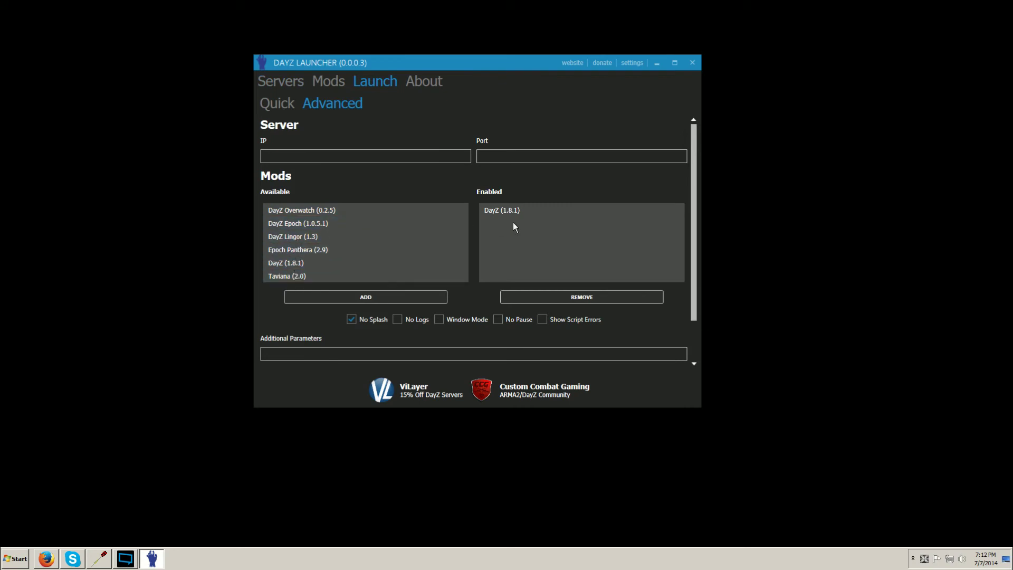
left_click(503, 210)
left_click(552, 298)
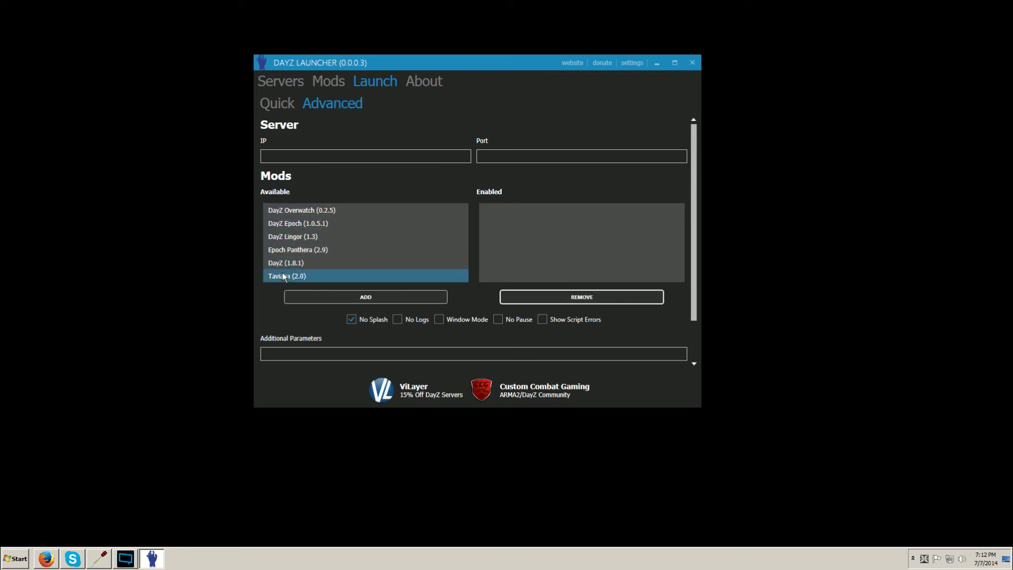
left_click(300, 224)
left_click(365, 298)
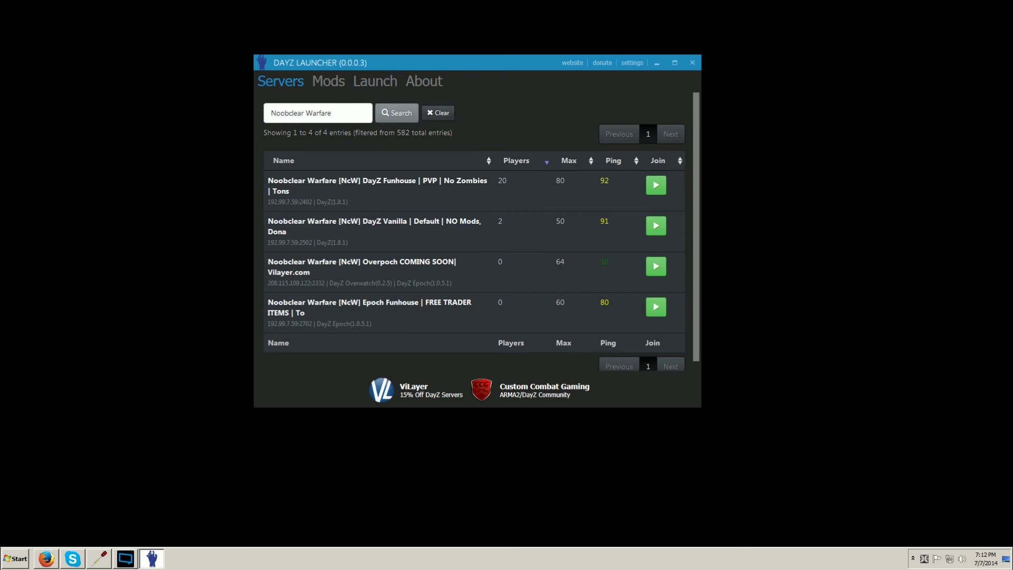
- Check the installed mods list and game path settings, then return to the About DayZ Launcher page
left_click(329, 81)
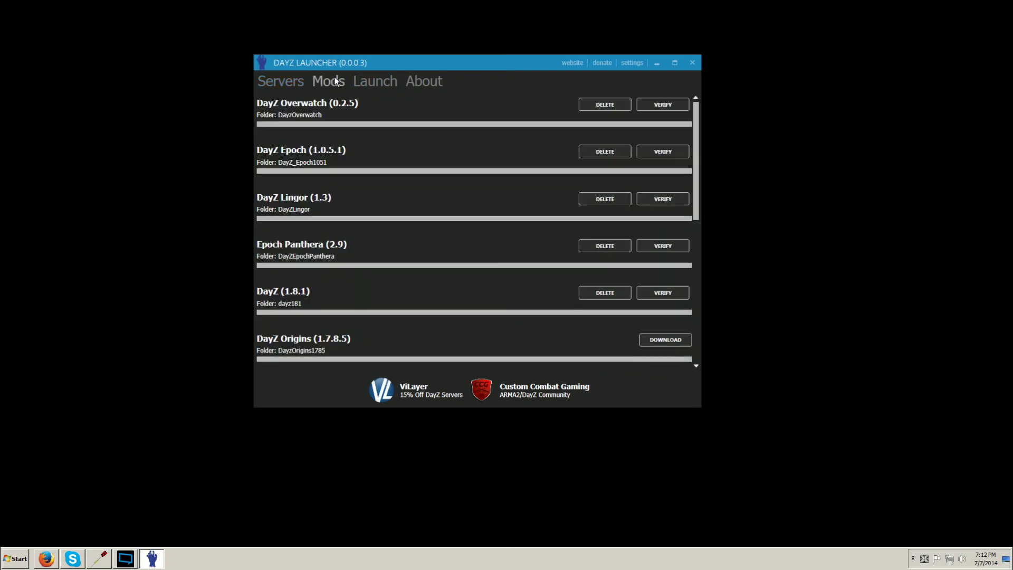
left_click(417, 81)
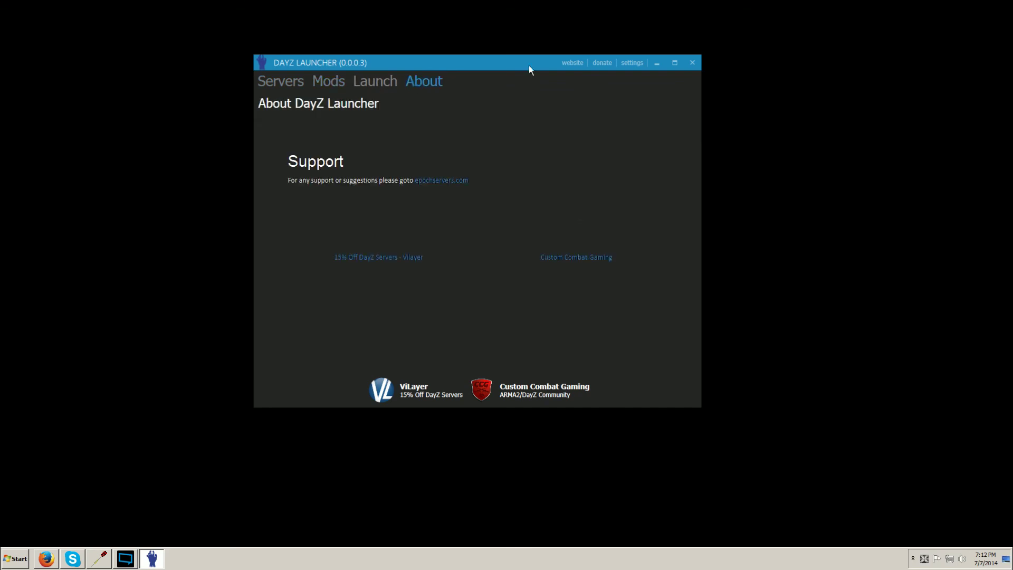
left_click(632, 62)
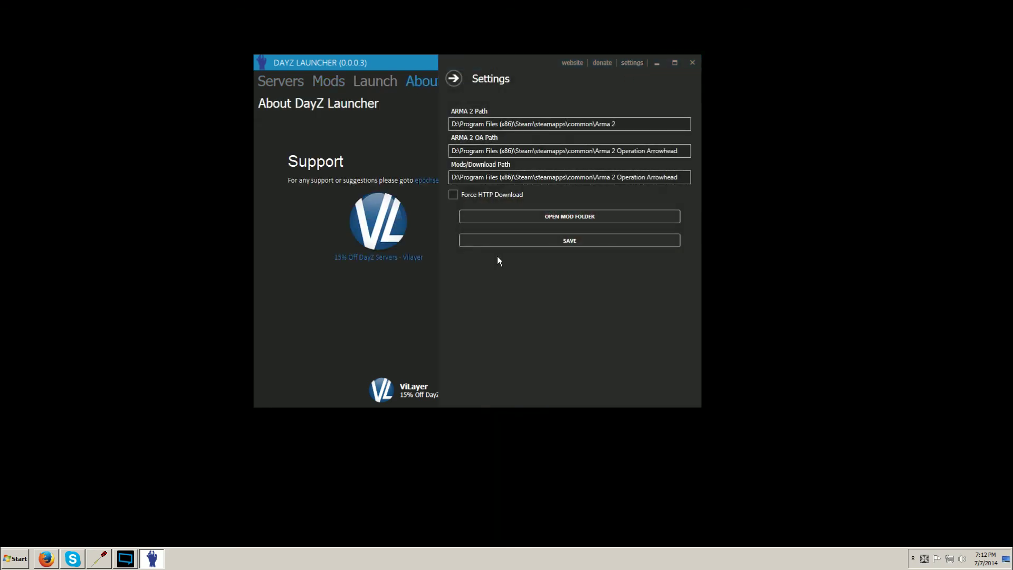
left_click(454, 79)
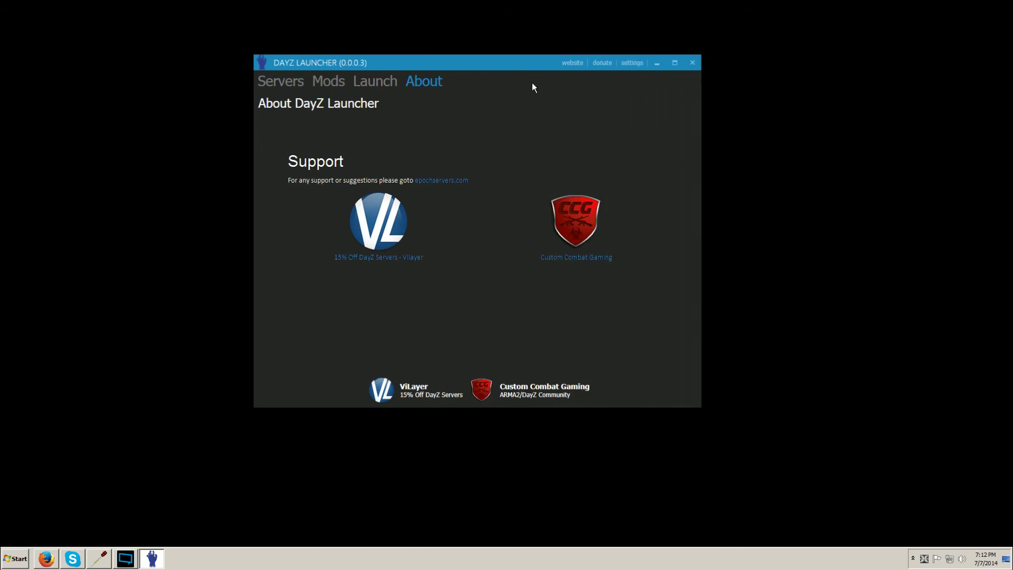